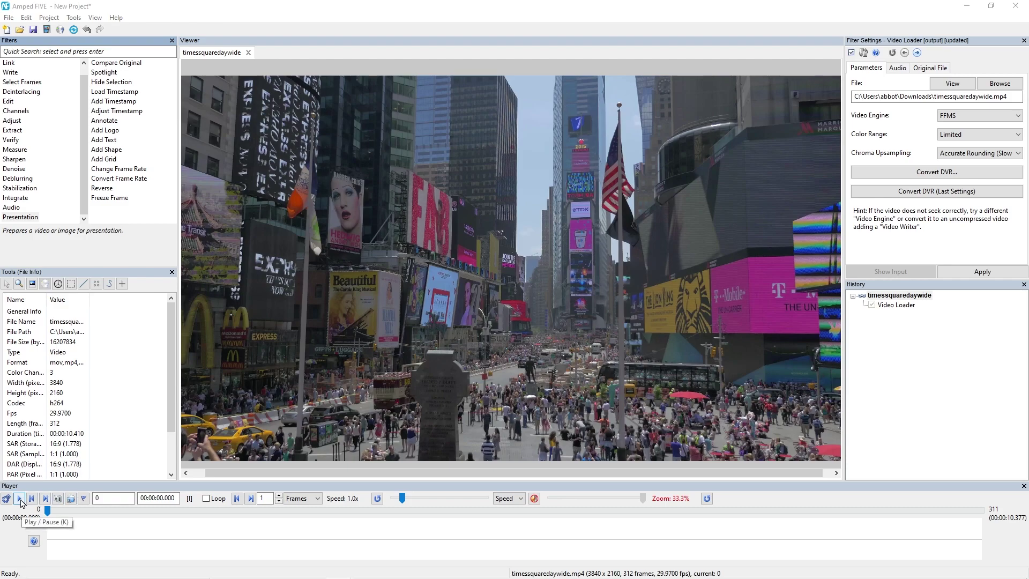
# - Play the timessquaredaywide video and pause it partway through
pyautogui.moveTo(63, 393); pyautogui.dragTo(63, 383)
pyautogui.click(18, 498)
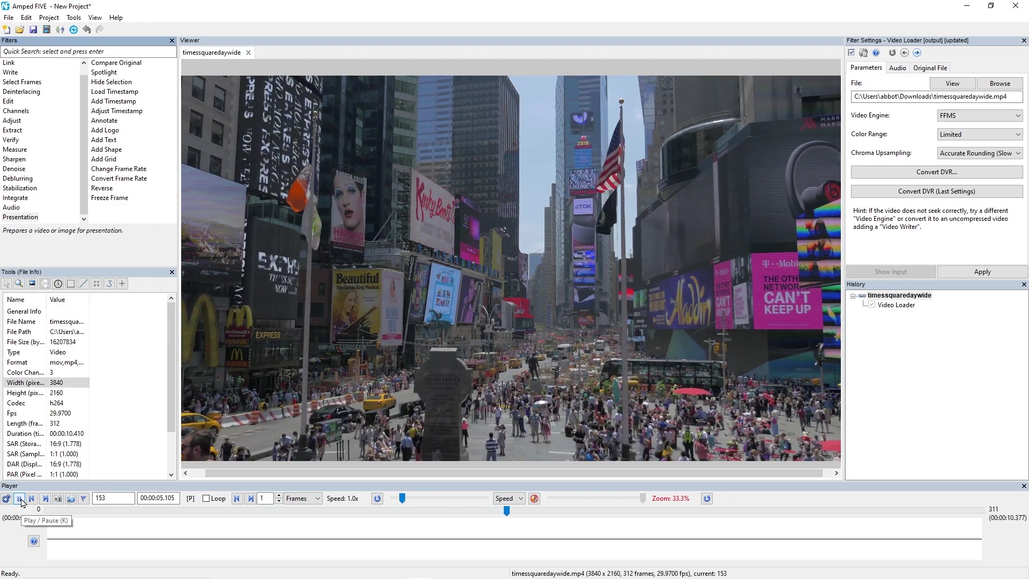
pyautogui.press('k')
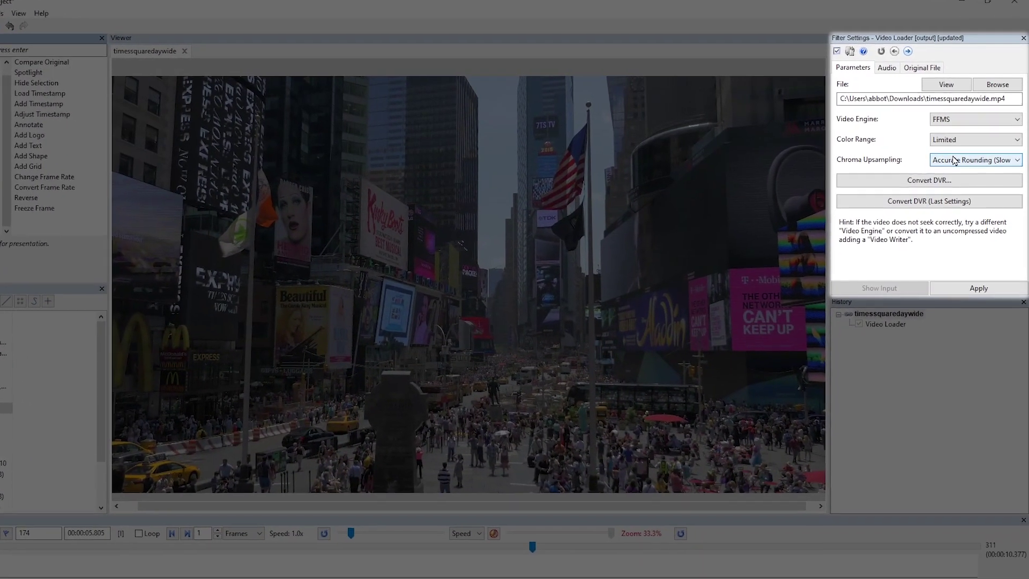
# - Set the Video Loader's chroma upsampling to Standard Rounding (Faster), apply it and play the video
pyautogui.click(959, 153)
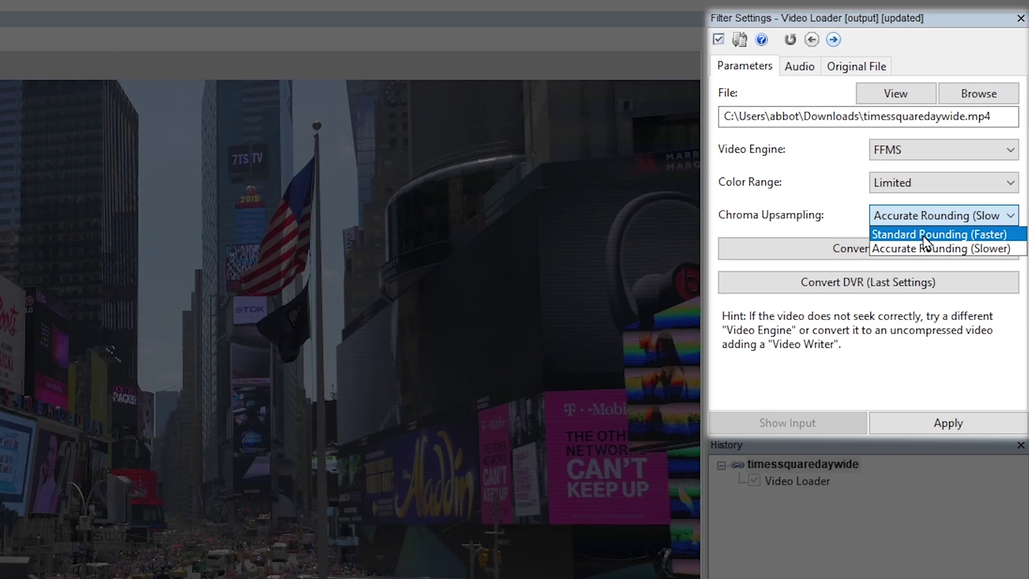
pyautogui.click(922, 235)
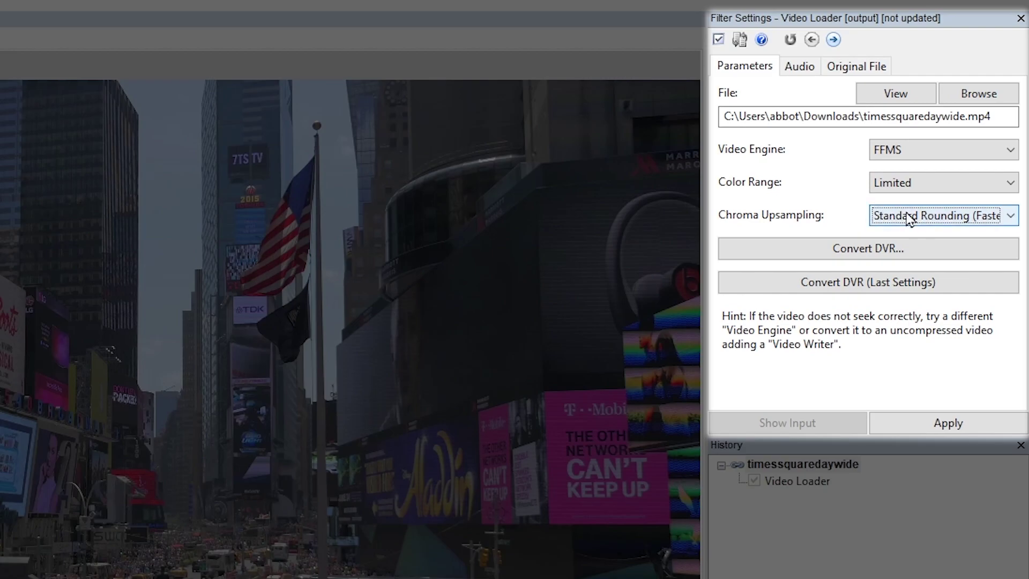
pyautogui.click(948, 423)
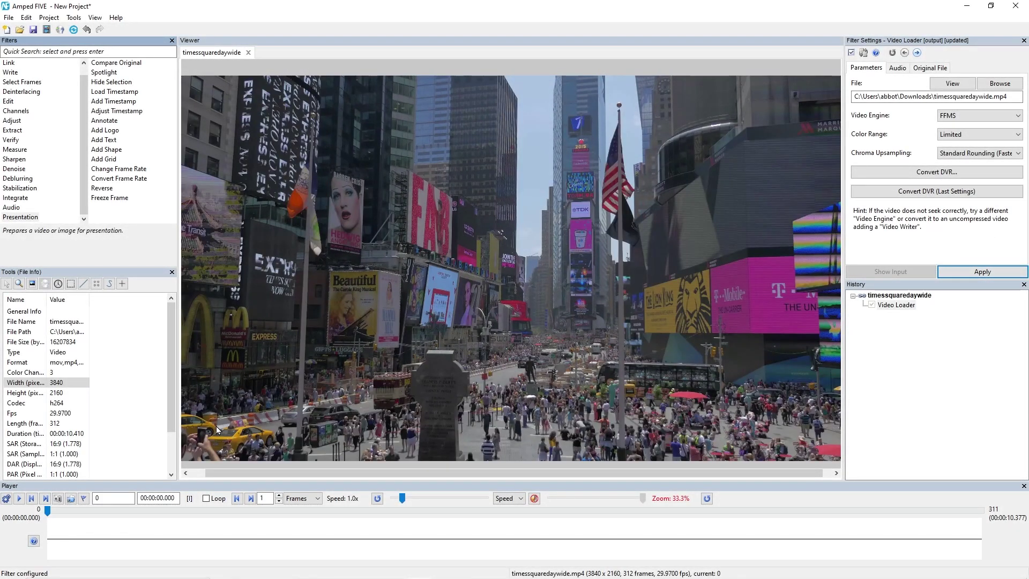
pyautogui.click(18, 499)
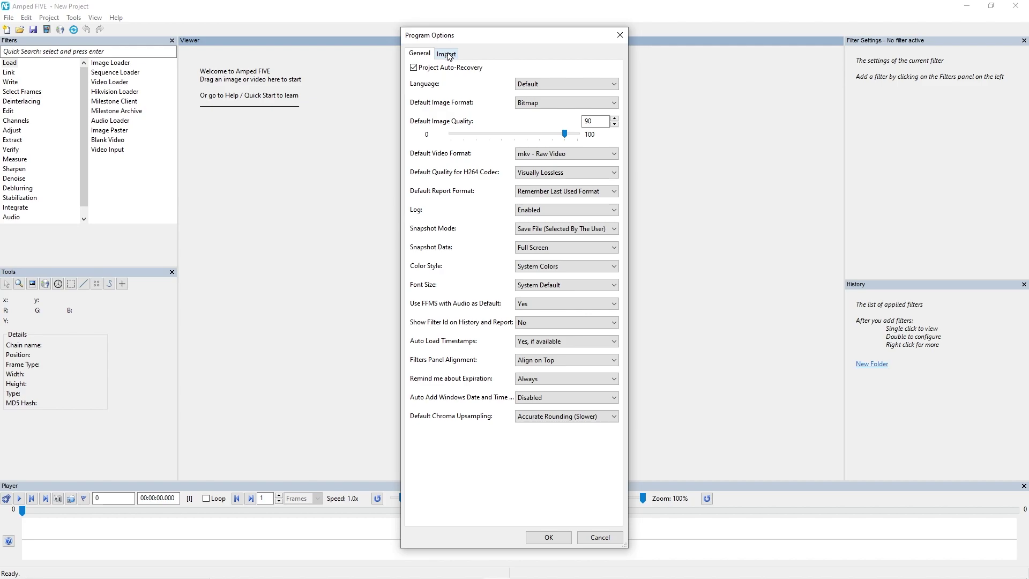
# - In the program's import options, set the auto-rename chain format to Use Full Media Name, No Extension
pyautogui.click(447, 54)
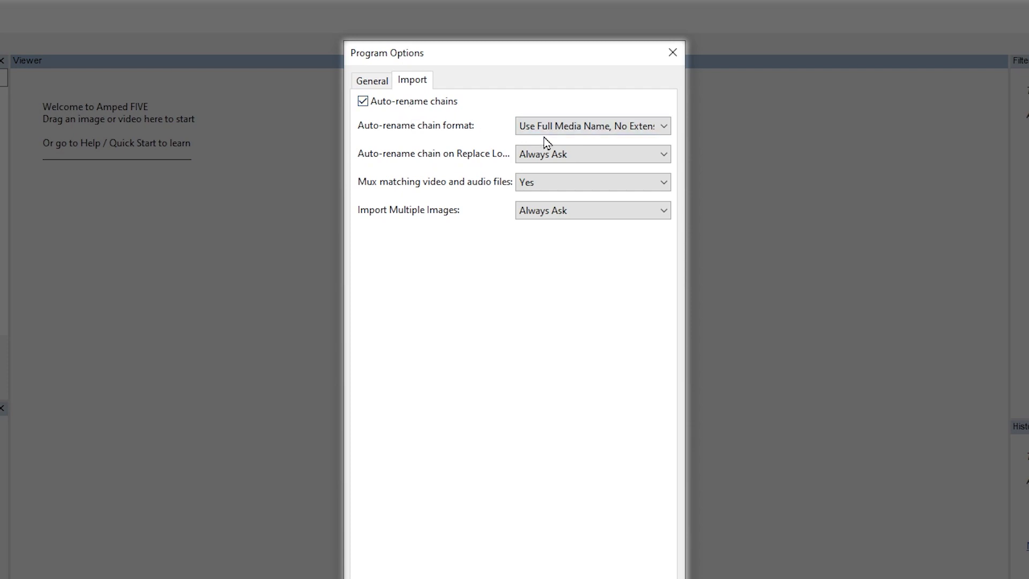
pyautogui.click(612, 129)
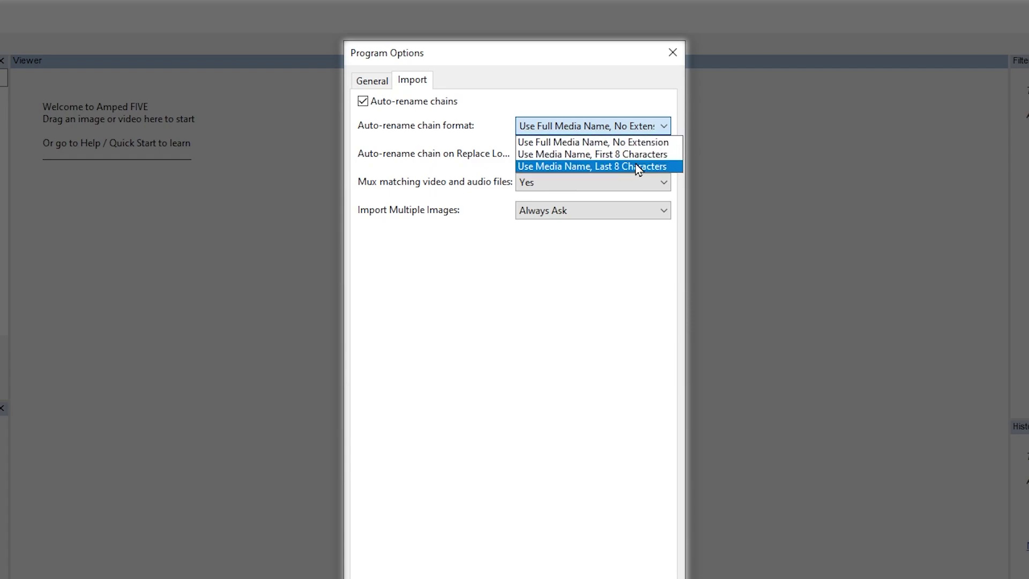
pyautogui.click(634, 142)
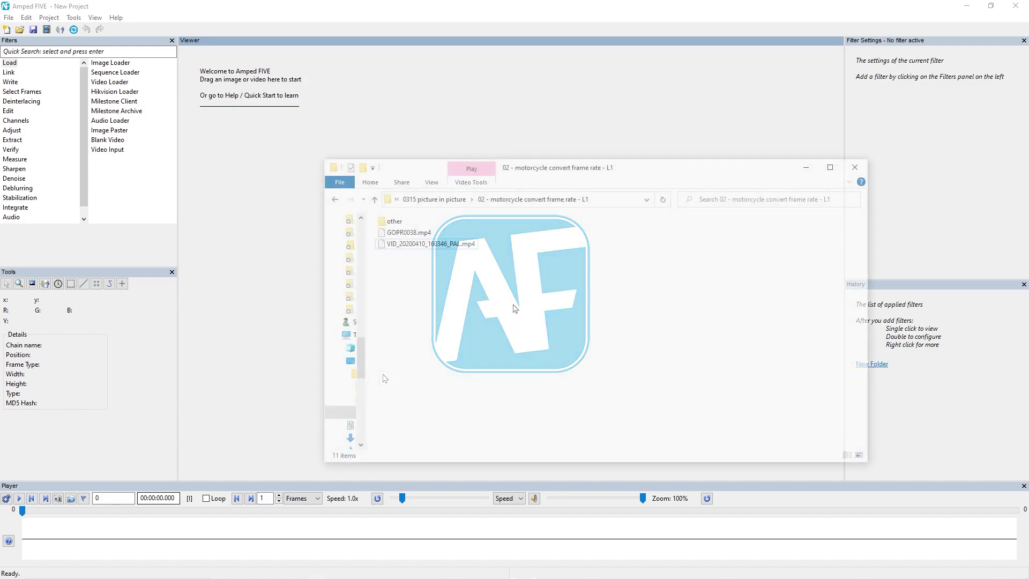
# - Import GOPR0038.mp4 and VID_20200410_160346_PAL.mp4 together into the project as video chains
pyautogui.moveTo(420, 231); pyautogui.dragTo(510, 289)
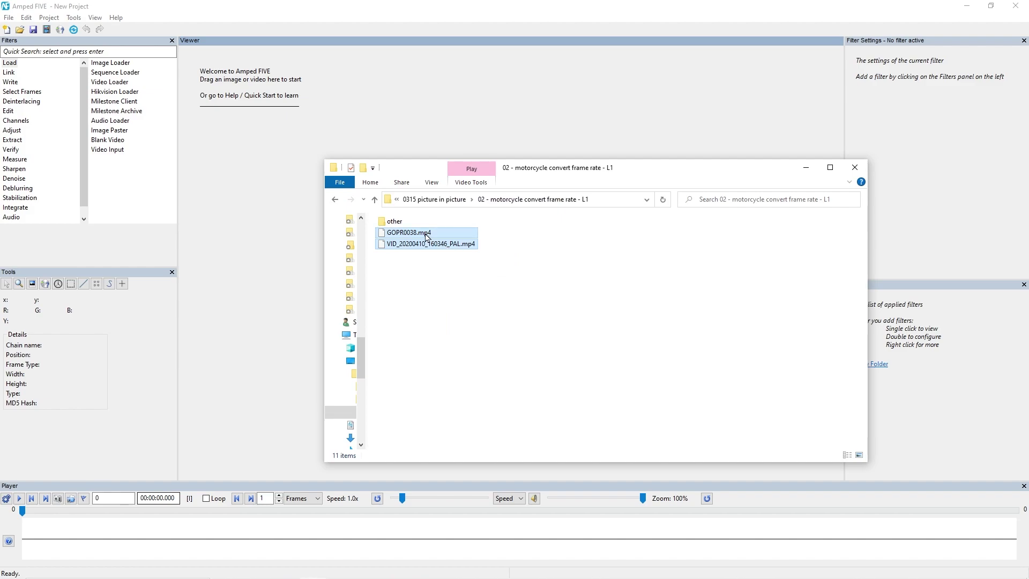
pyautogui.moveTo(455, 251); pyautogui.dragTo(260, 280)
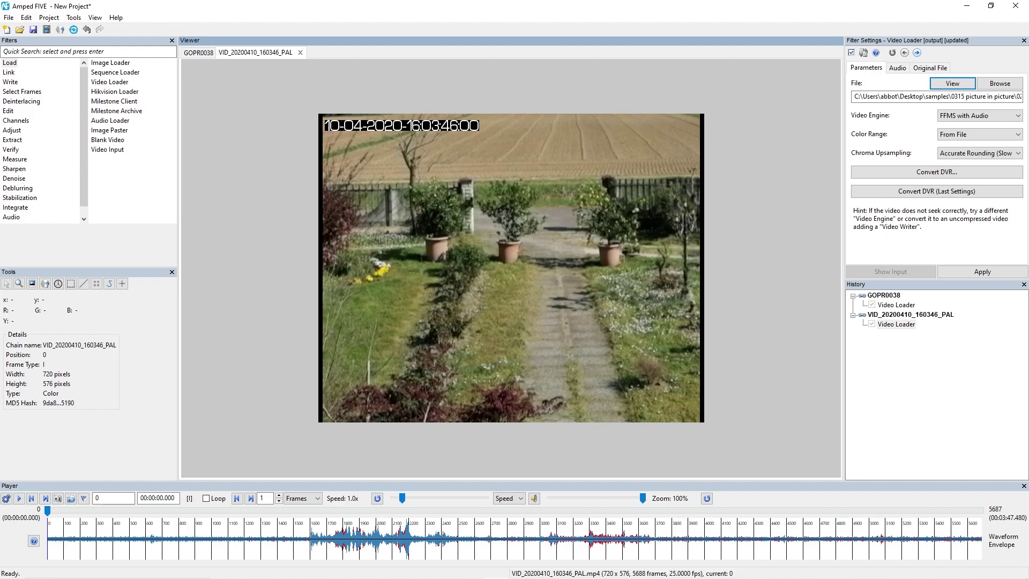
# - Start a new project and import the matching VID_20200410_160346_PAL.mp3 and VID_20200410_160346_PAL.mp4 files together
pyautogui.hotkey('ctrl', 'n')
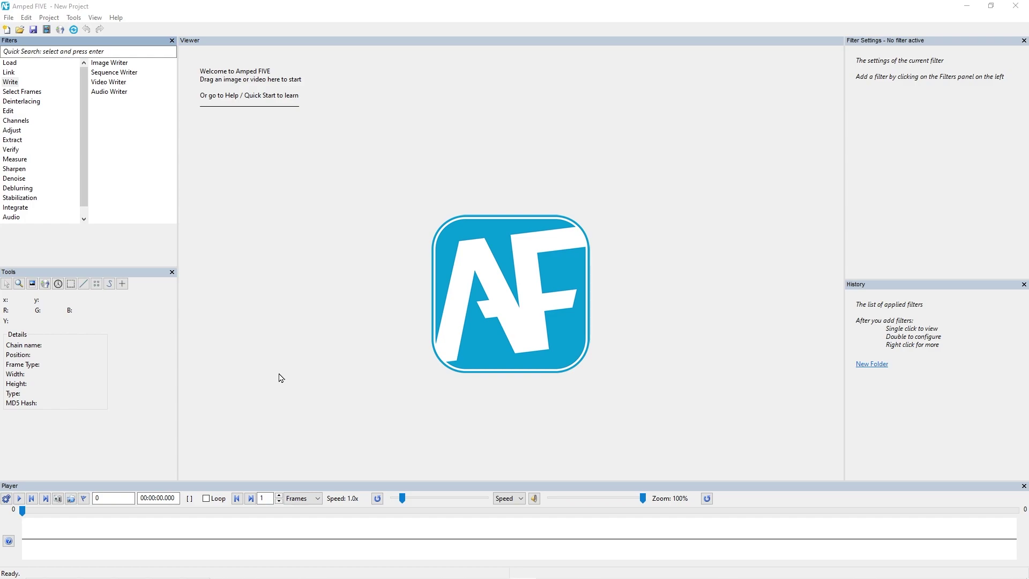
pyautogui.hotkey('alt', 'Tab')
pyautogui.click(464, 255)
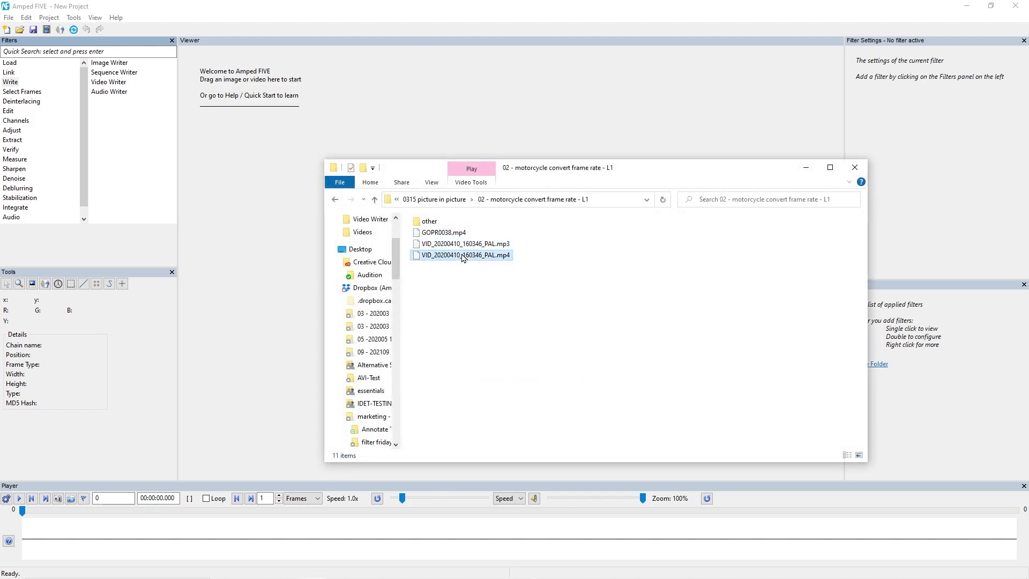
pyautogui.click(479, 245)
pyautogui.click(479, 254)
pyautogui.click(478, 245)
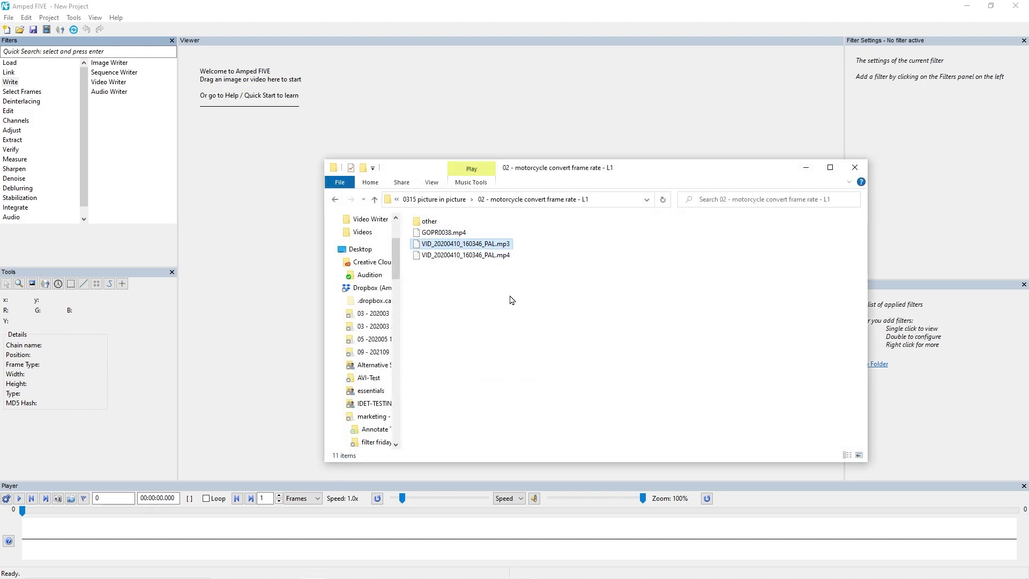
pyautogui.click(539, 296)
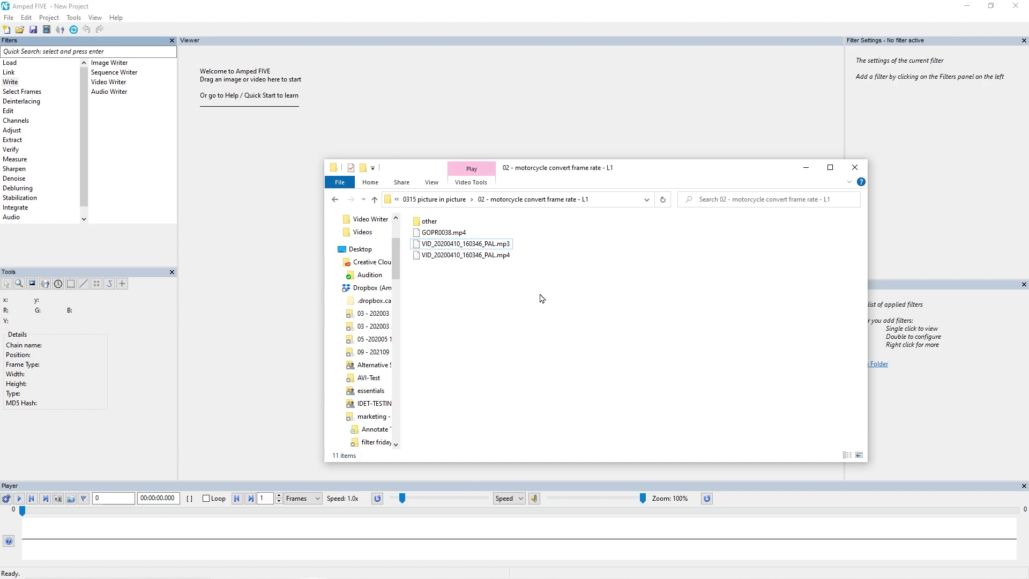
pyautogui.moveTo(547, 293); pyautogui.dragTo(276, 256)
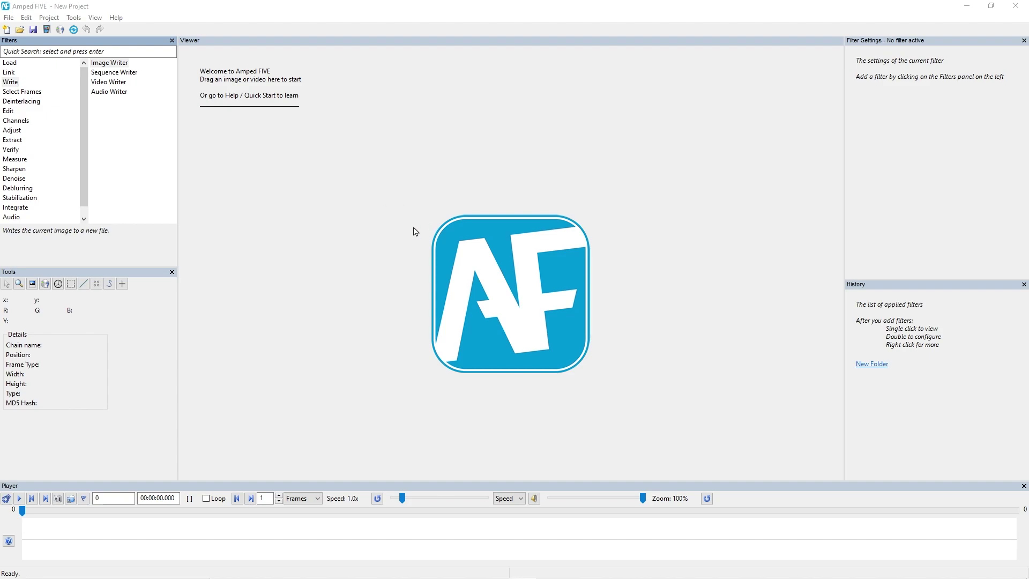
# - Import all the pictures from the Images folder at once, using the Group in Folder option
pyautogui.hotkey('alt', 'Tab')
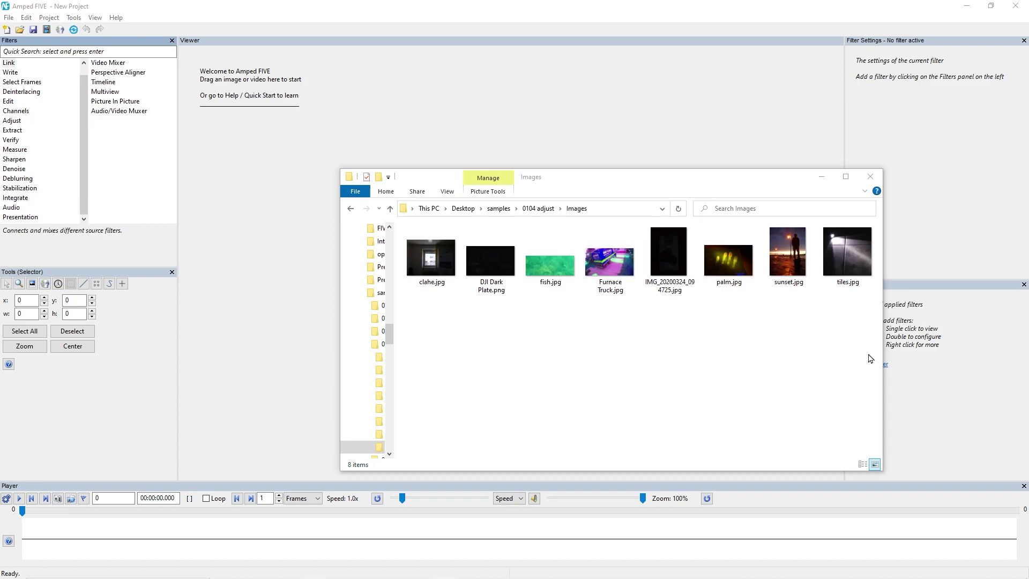
pyautogui.moveTo(868, 354); pyautogui.dragTo(434, 239)
pyautogui.moveTo(610, 260); pyautogui.dragTo(276, 285)
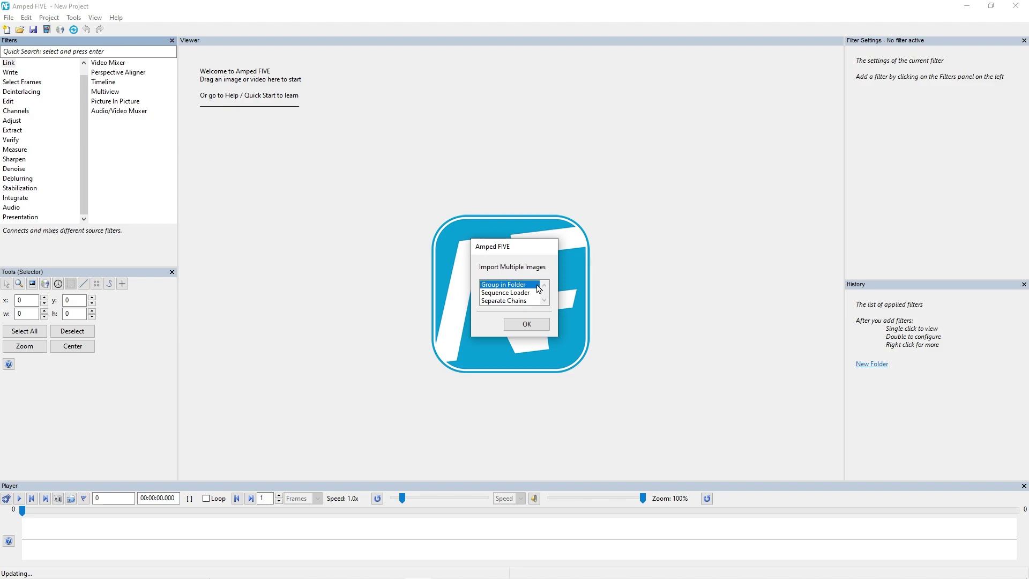
pyautogui.click(537, 292)
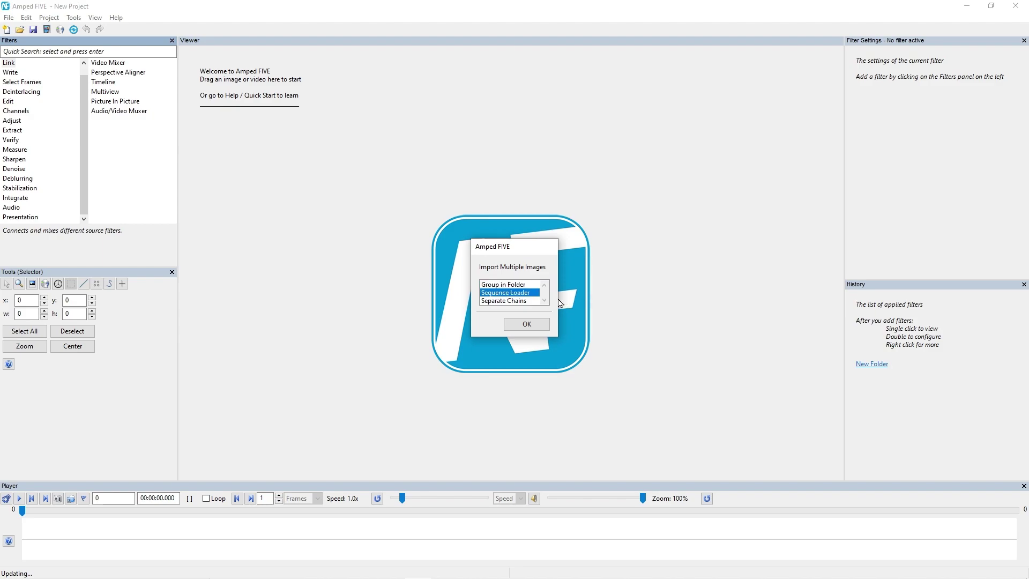
pyautogui.click(525, 301)
pyautogui.click(515, 285)
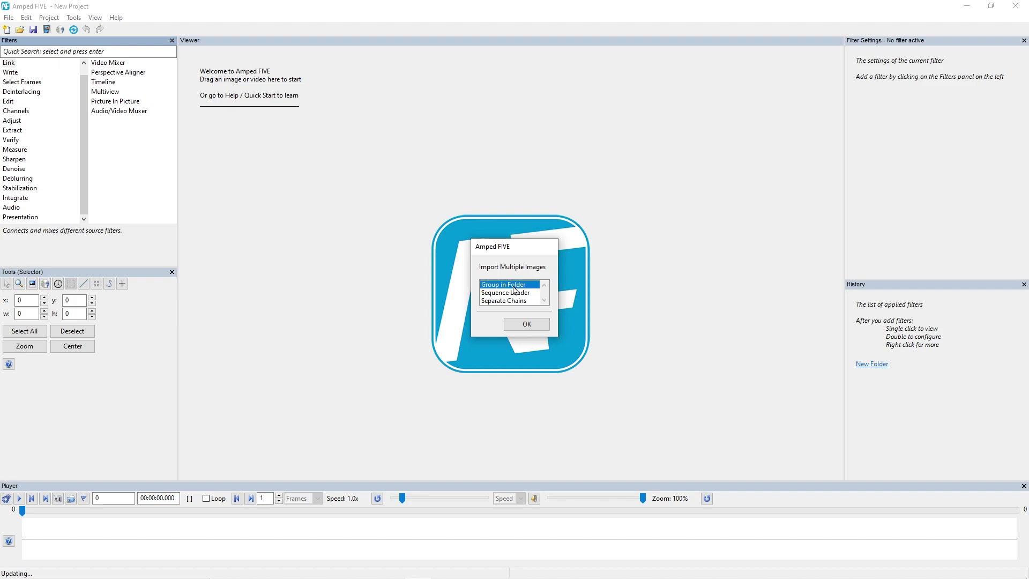
pyautogui.click(526, 324)
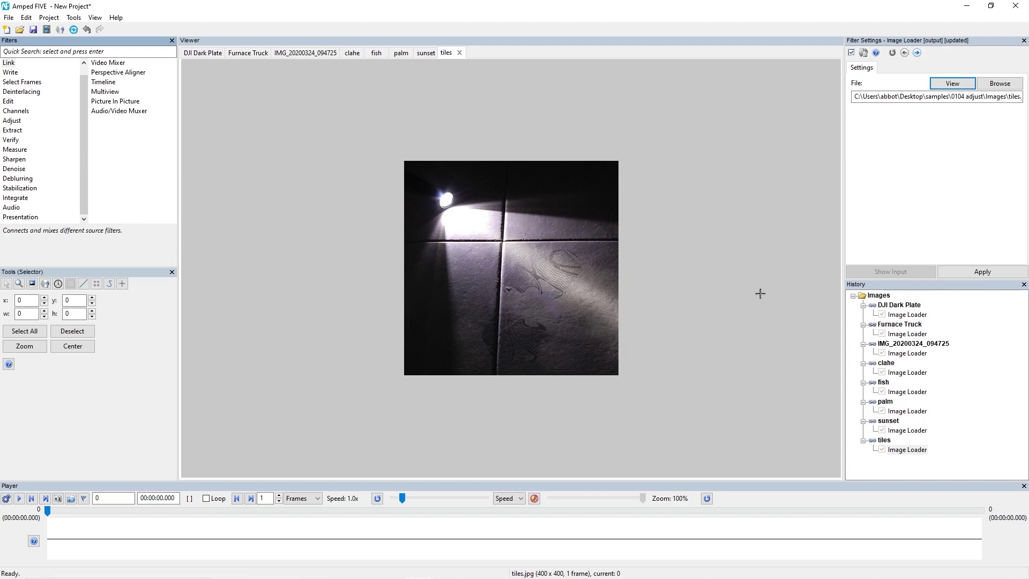
# - Review the imported images one after another through their Image Loader entries, starting from sunset
pyautogui.click(913, 430)
pyautogui.press('Up')
pyautogui.press('Up')
pyautogui.press('Down')
pyautogui.press('Down')
pyautogui.press('Down')
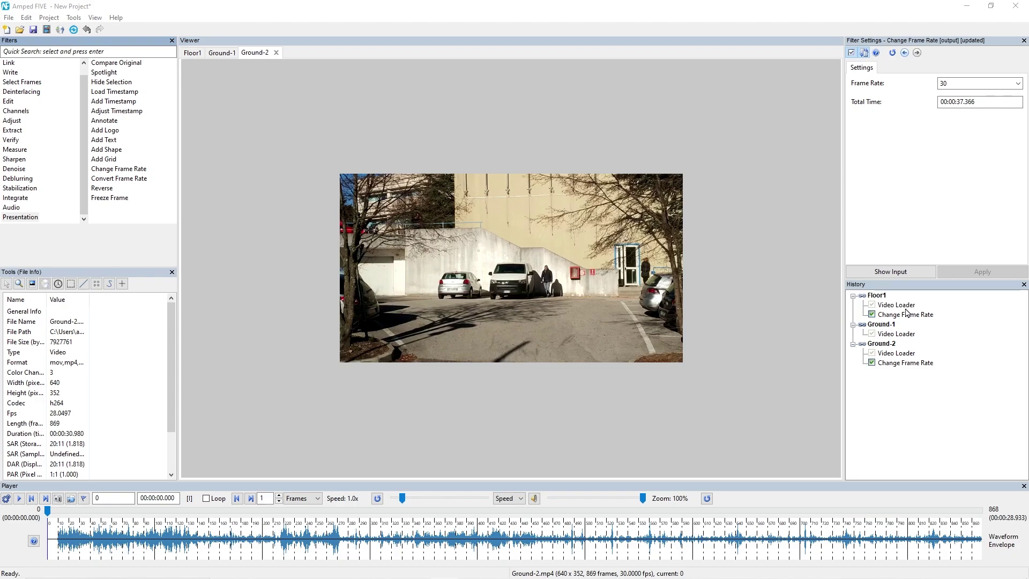
# - Check the filters on the Floor1, Ground-1 and Ground-2 chains and add a Multiview filter
pyautogui.click(901, 333)
pyautogui.click(904, 363)
pyautogui.click(905, 334)
pyautogui.click(906, 314)
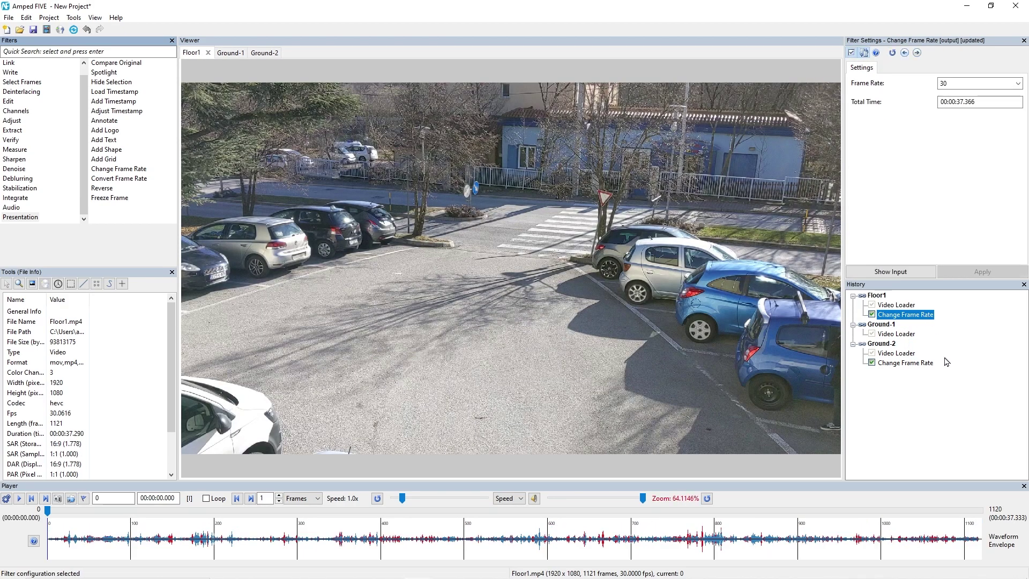
pyautogui.scroll(1, 51, 92)
pyautogui.click(21, 72)
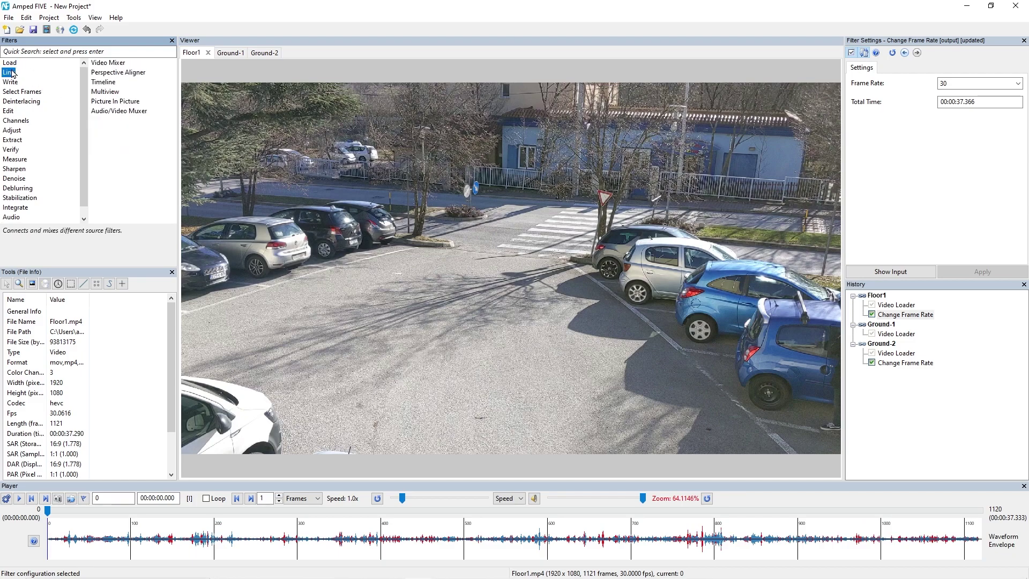
pyautogui.click(107, 91)
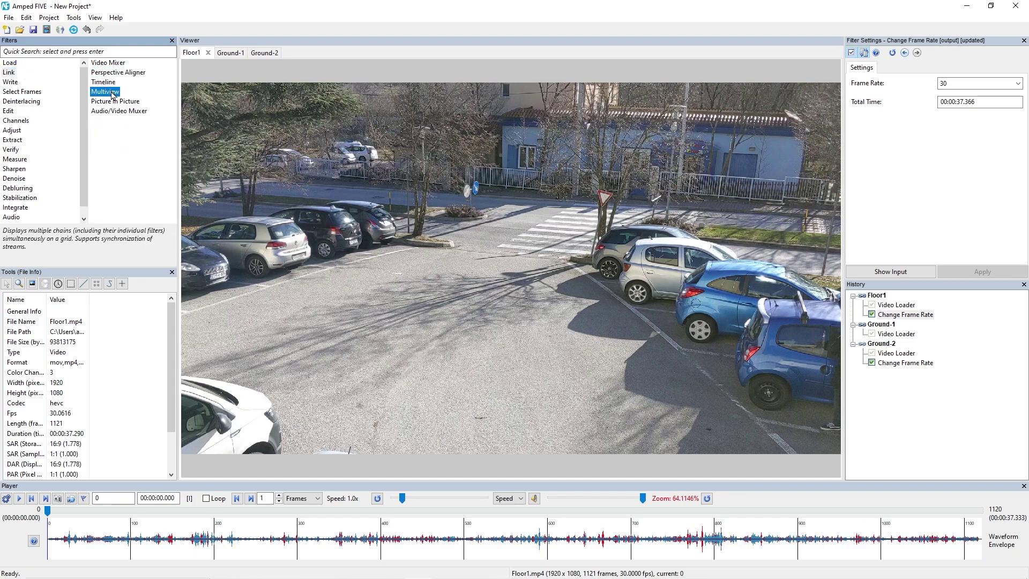
pyautogui.doubleClick(112, 94)
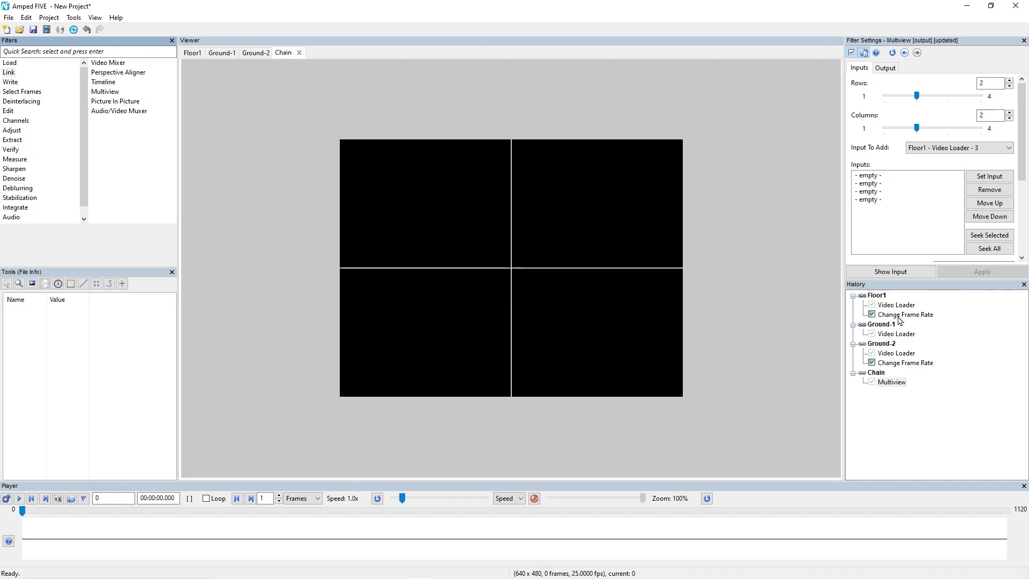
# - Fill the first three Multiview inputs with Floor1's Change Frame Rate, Ground-1's Video Loader and Ground-2's Change Frame Rate
pyautogui.moveTo(900, 320); pyautogui.dragTo(887, 181)
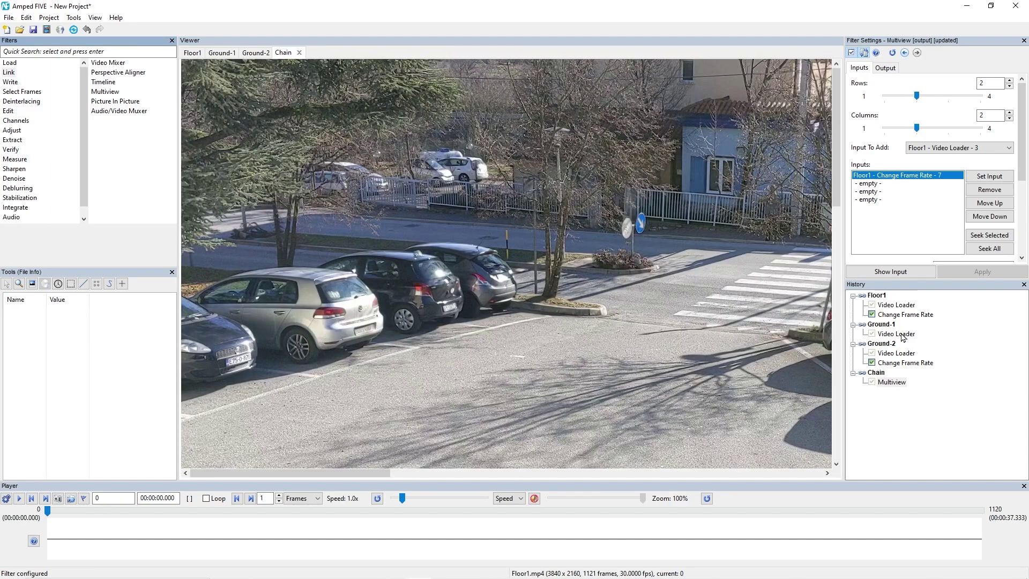
pyautogui.click(884, 192)
pyautogui.moveTo(884, 192); pyautogui.dragTo(884, 192)
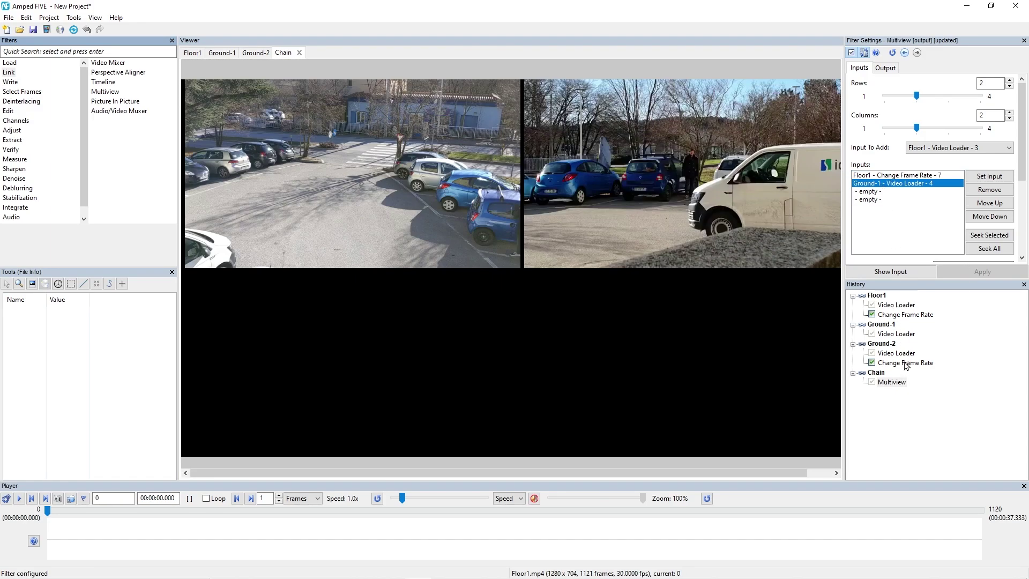
pyautogui.moveTo(905, 363); pyautogui.dragTo(896, 192)
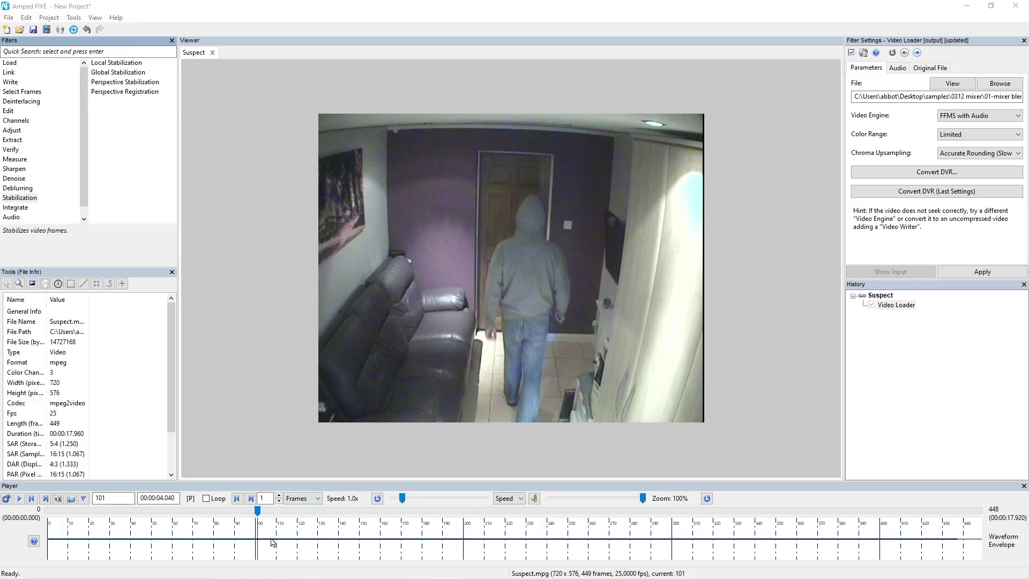
# - Move the Suspect video to frame 100 and make it the first frame of a Range Selector
pyautogui.moveTo(258, 511)
pyautogui.mouseDown()
pyautogui.moveTo(75, 508)
pyautogui.moveTo(41, 522)
pyautogui.moveTo(256, 512)
pyautogui.mouseUp()
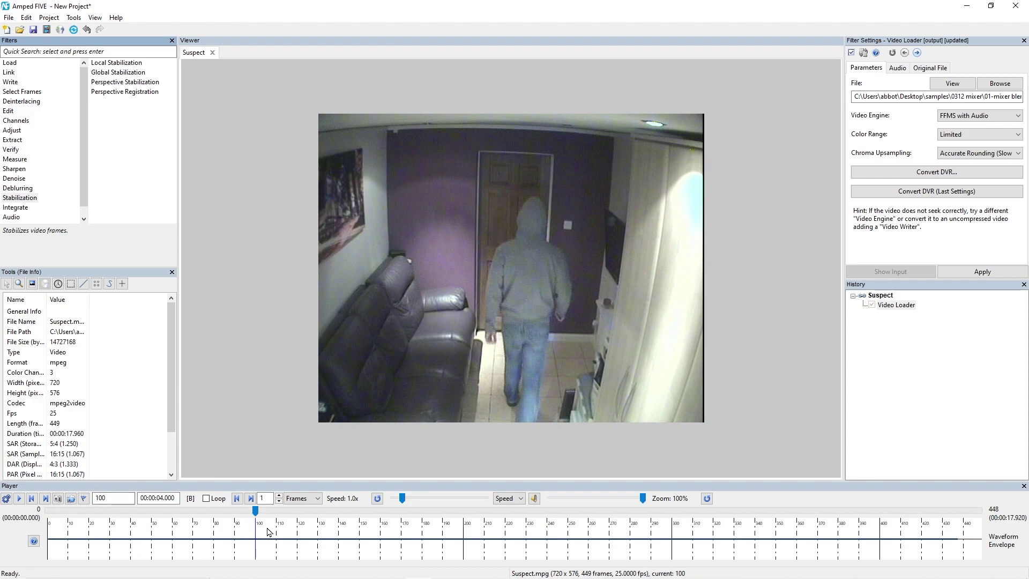
pyautogui.click(22, 92)
pyautogui.click(107, 94)
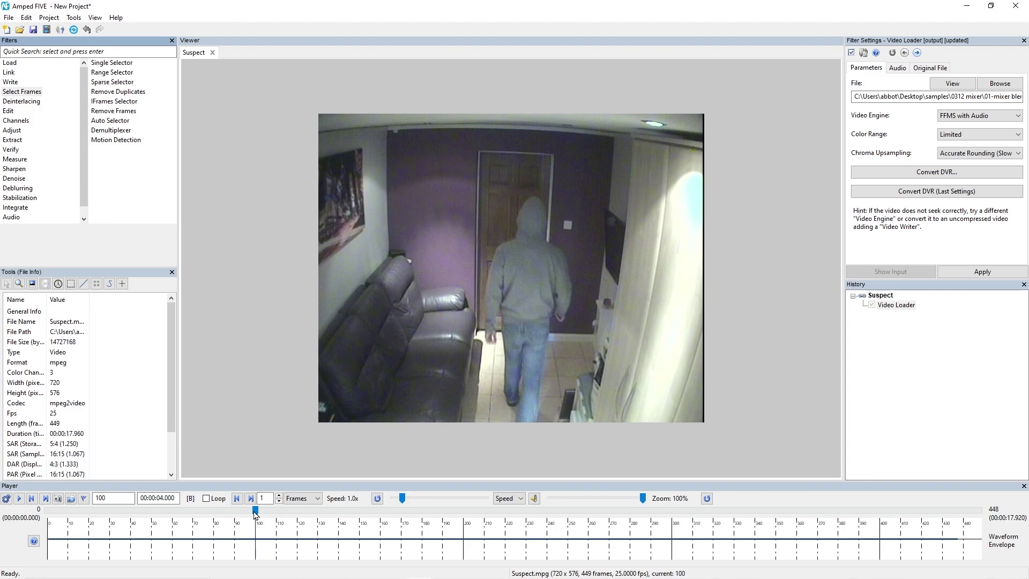
pyautogui.hotkey('alt', 'i')
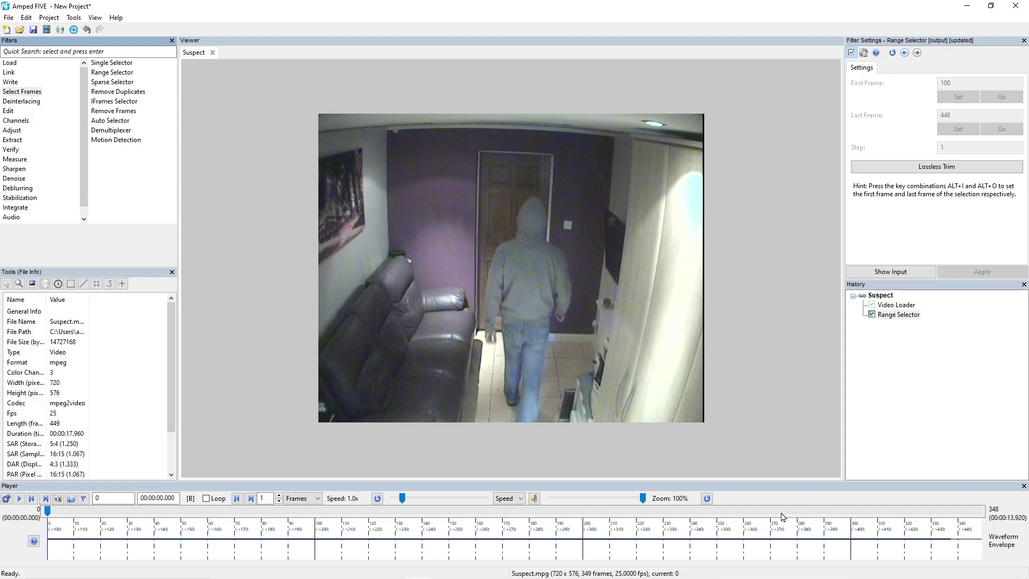
# - Set the Range Selector's last frame to 230 and its first frame to 0
pyautogui.moveTo(782, 517); pyautogui.dragTo(397, 525)
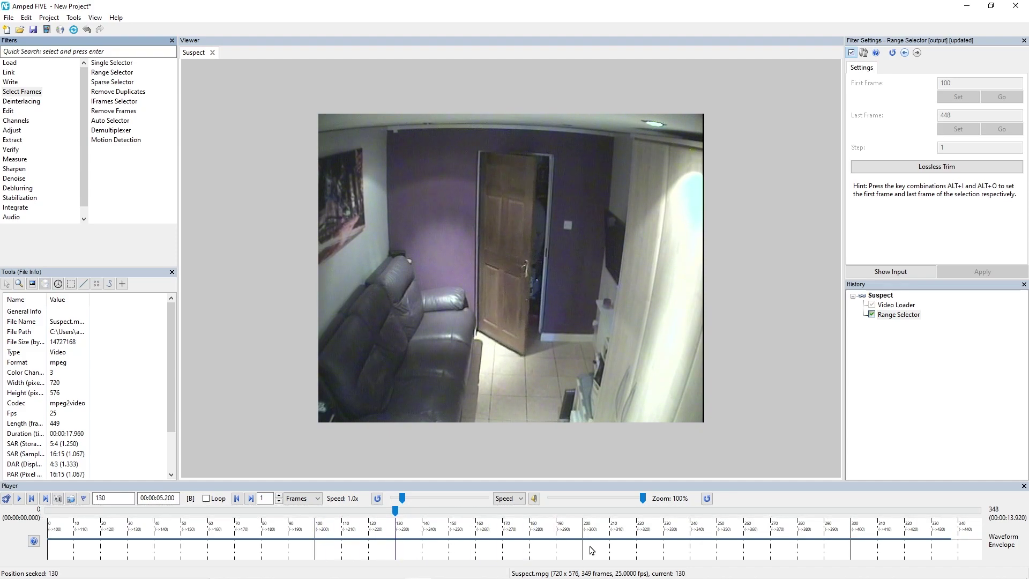
pyautogui.hotkey('alt', 'o')
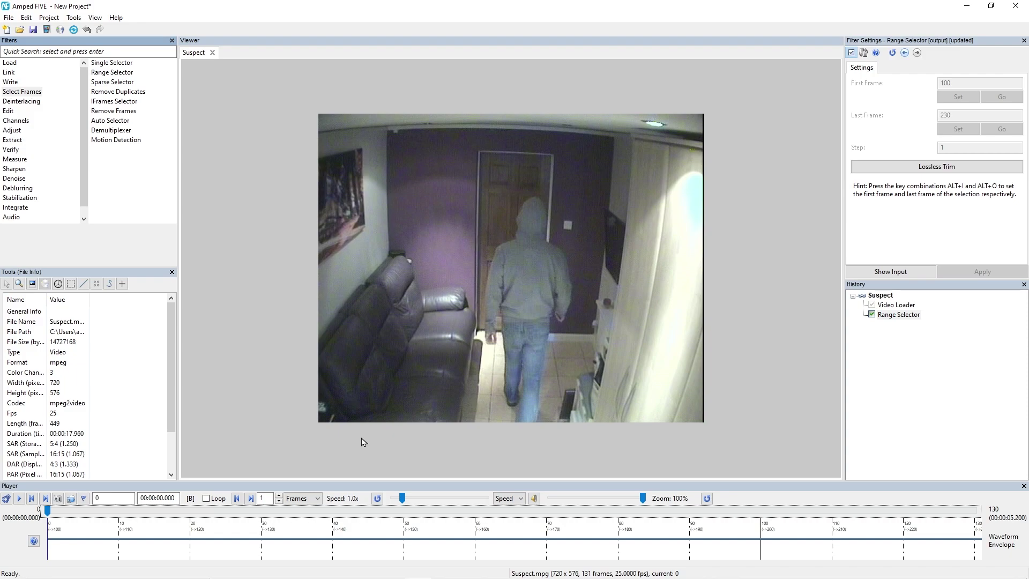
pyautogui.hotkey('alt', 'i')
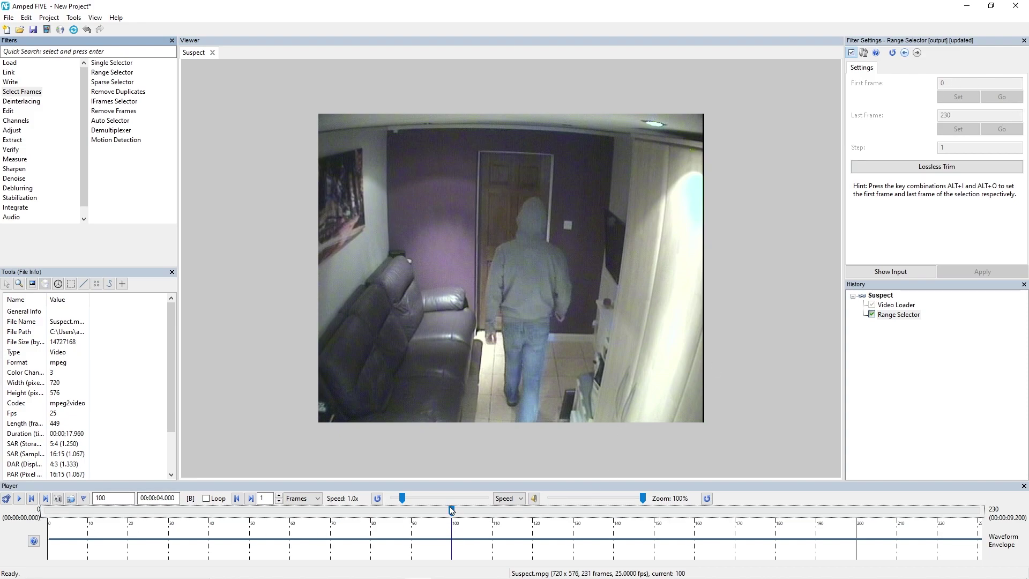
# - Set the Range Selector's first frame to 45, and mark a new last frame after resetting the old one to 448
pyautogui.moveTo(450, 510); pyautogui.dragTo(232, 529)
pyautogui.hotkey('alt', 'i')
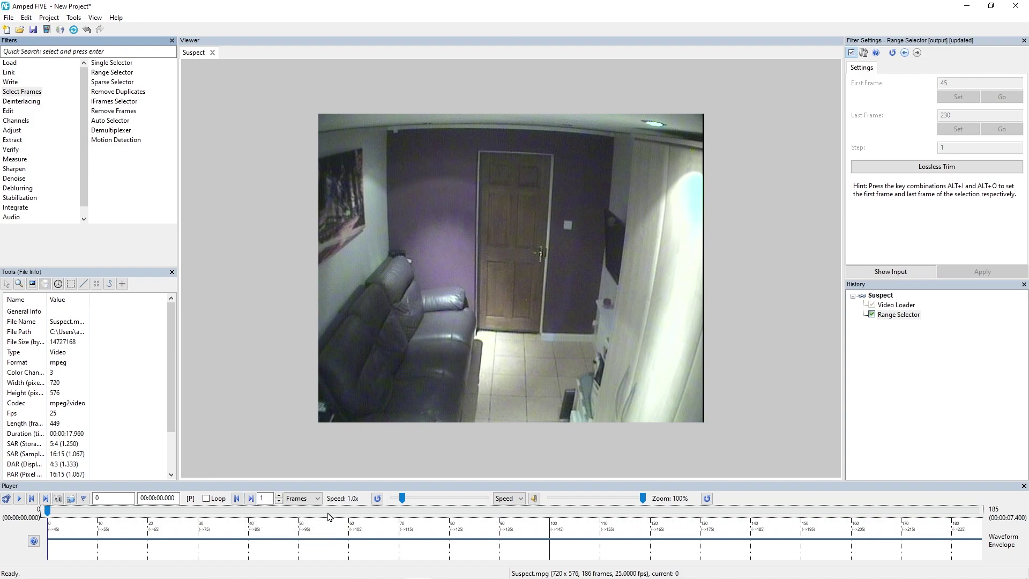
pyautogui.moveTo(750, 510); pyautogui.dragTo(991, 500)
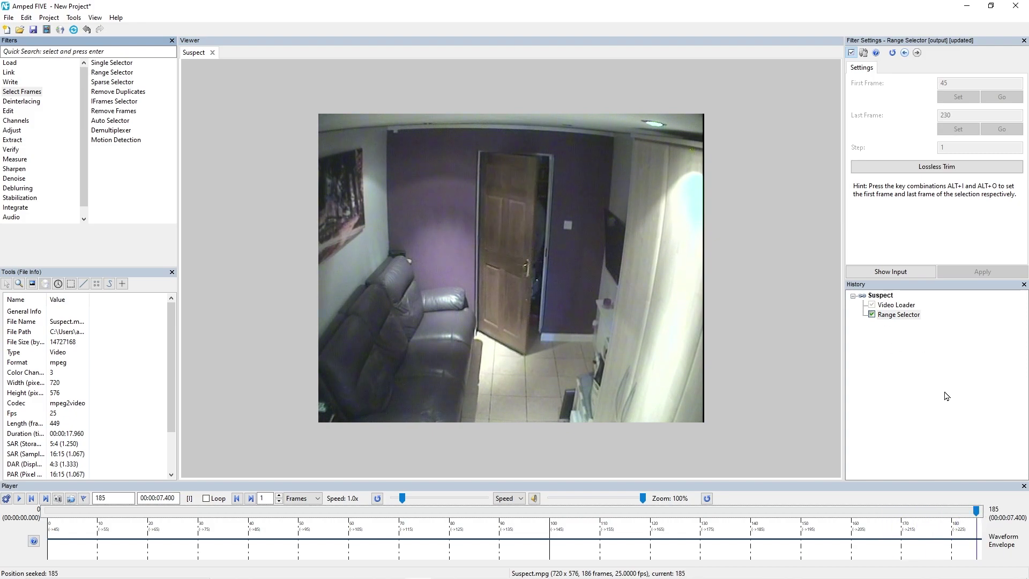
pyautogui.hotkey('ctrl', 'z')
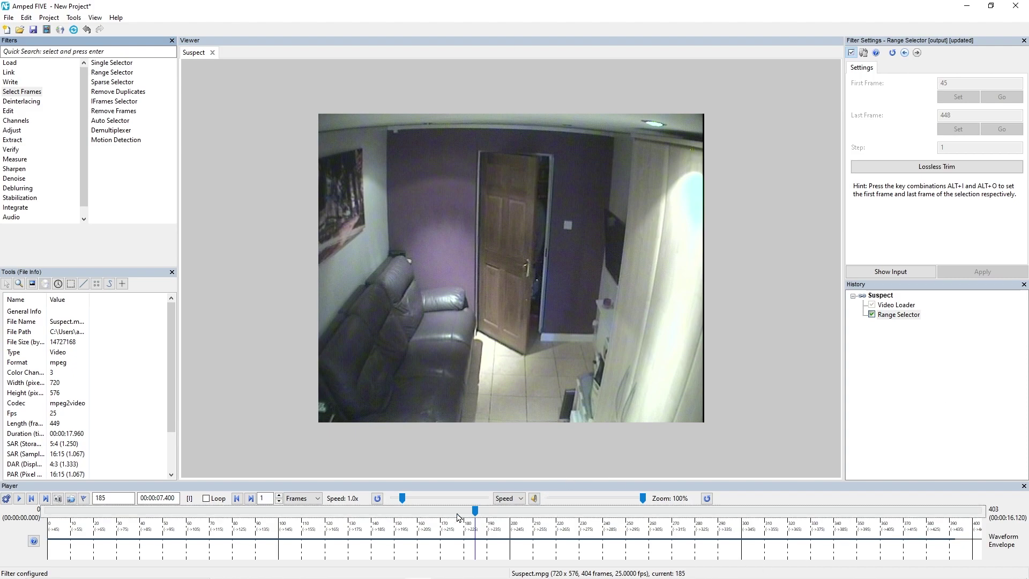
pyautogui.moveTo(506, 515); pyautogui.dragTo(534, 511)
pyautogui.hotkey('alt', 'o')
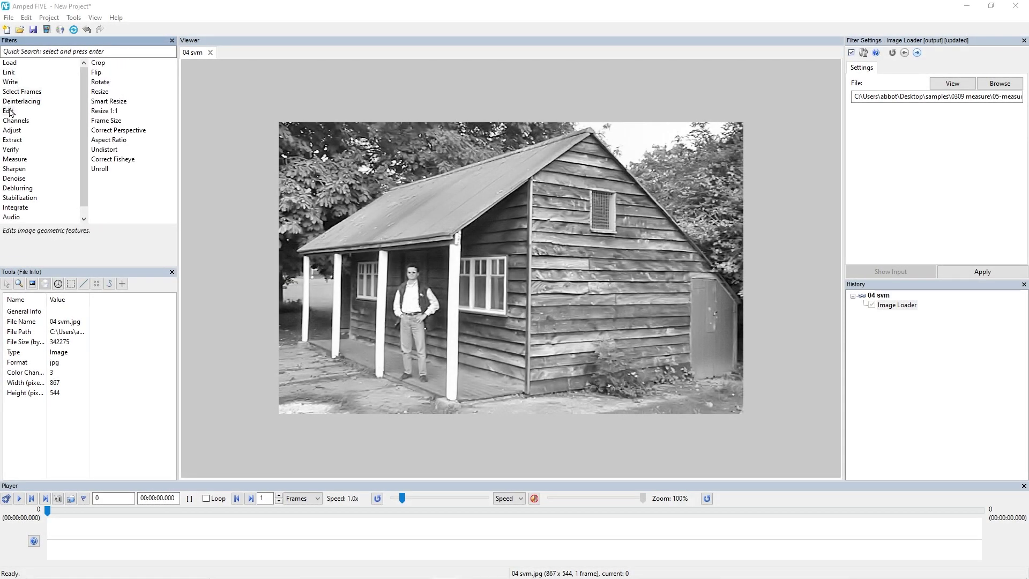
# - Crop the 04 svm image with the 720 x 480 (NTSC) size preset, positioning the selection at x 11, y 62
pyautogui.doubleClick(101, 63)
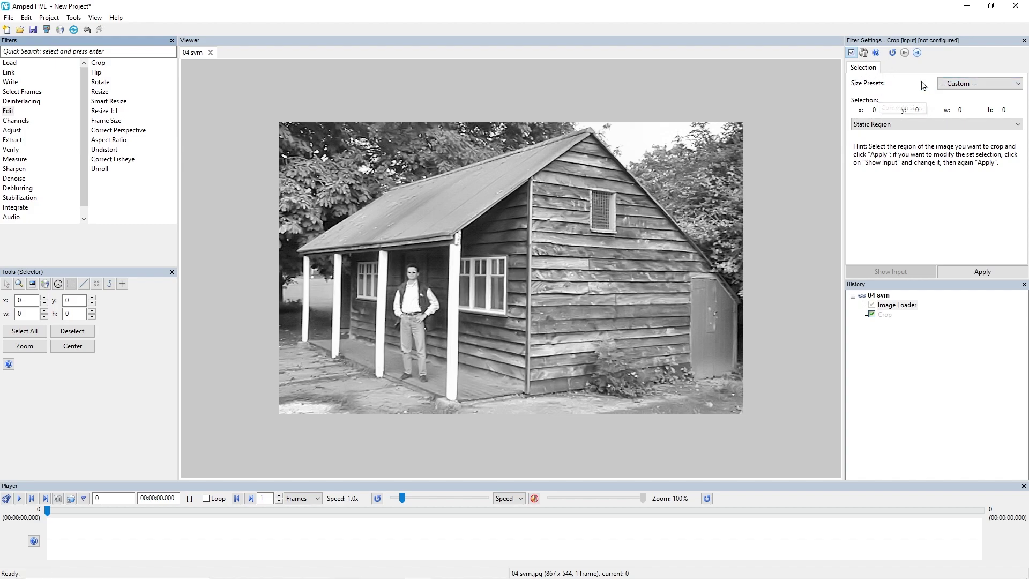
pyautogui.click(980, 84)
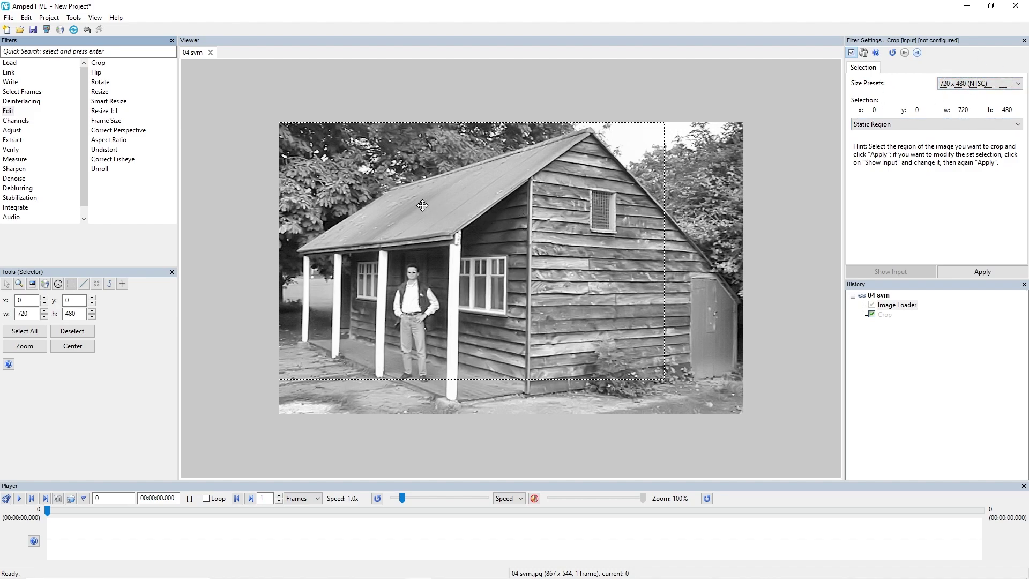
pyautogui.moveTo(390, 210); pyautogui.dragTo(444, 231)
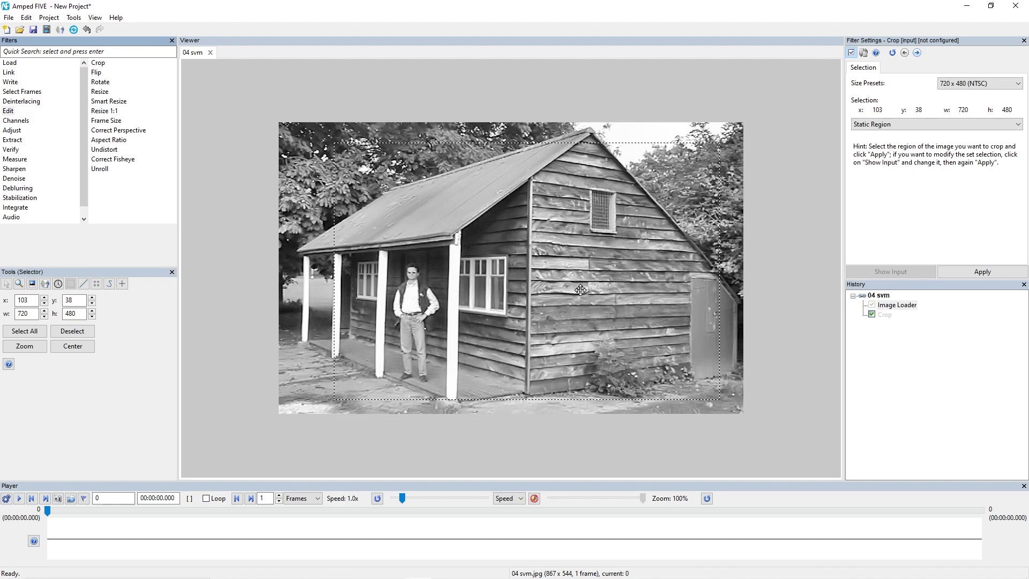
pyautogui.moveTo(580, 289); pyautogui.dragTo(531, 304)
pyautogui.click(980, 272)
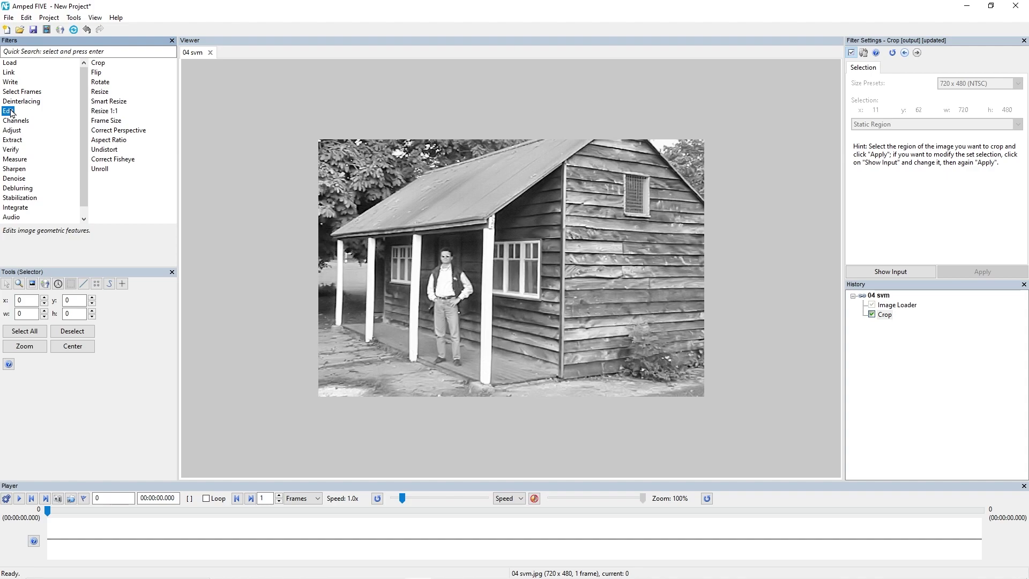
# - Add a Frame Size filter after the crop and apply the 1240 x 1754 (A4 Portrait 150dpi) print preset
pyautogui.doubleClick(114, 121)
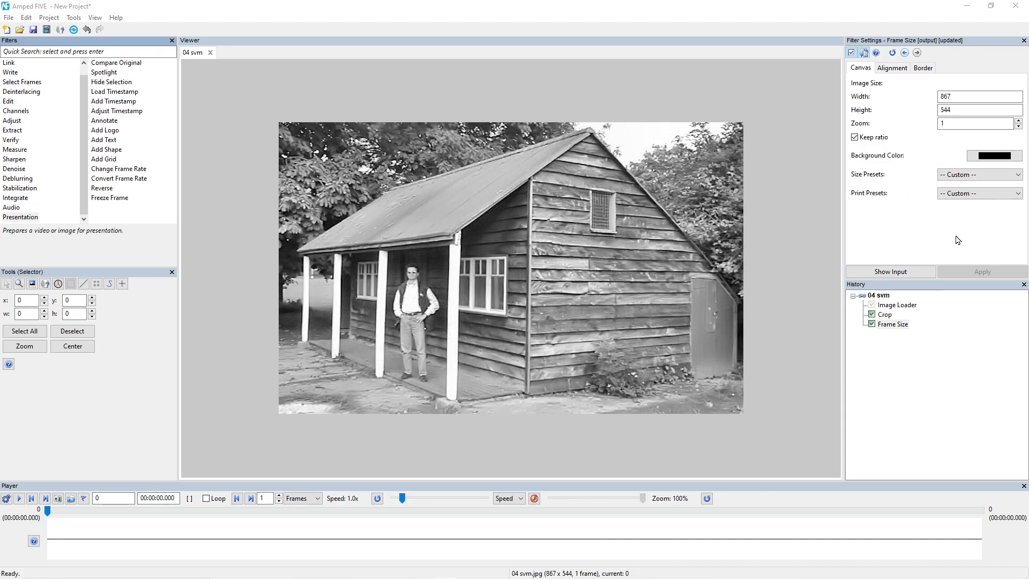
pyautogui.click(1014, 194)
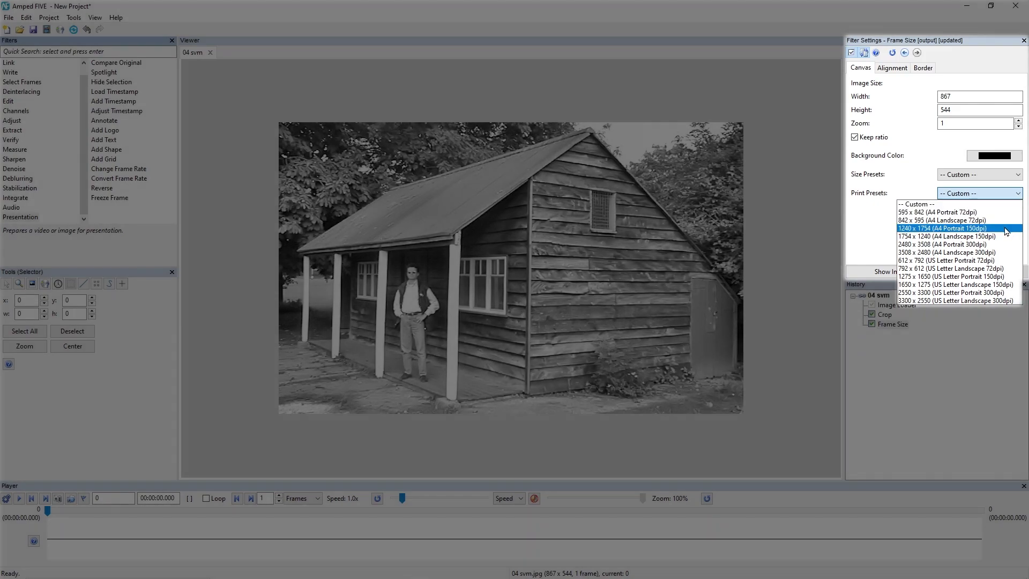
pyautogui.click(1006, 231)
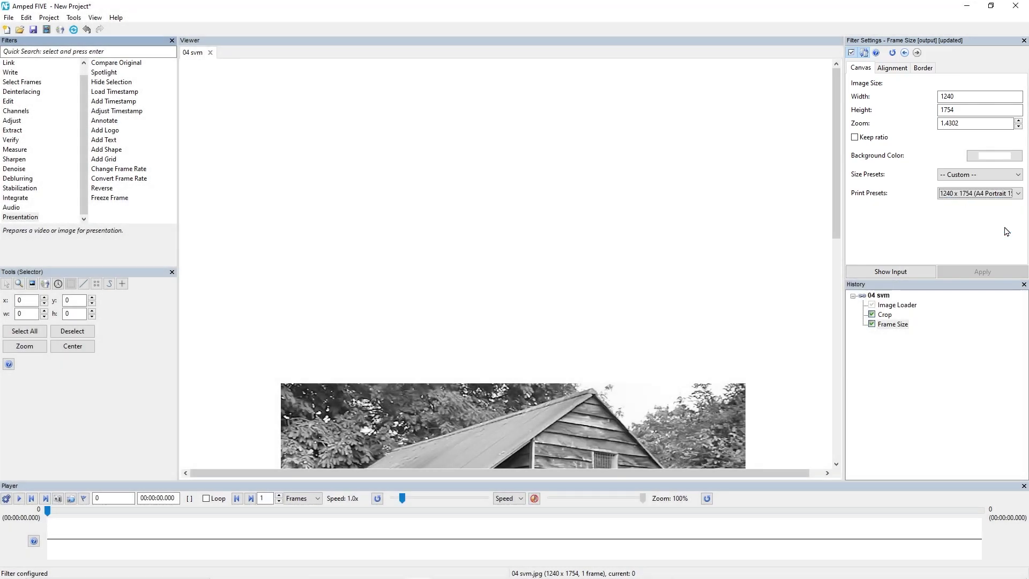
pyautogui.scroll(-1, 778, 240)
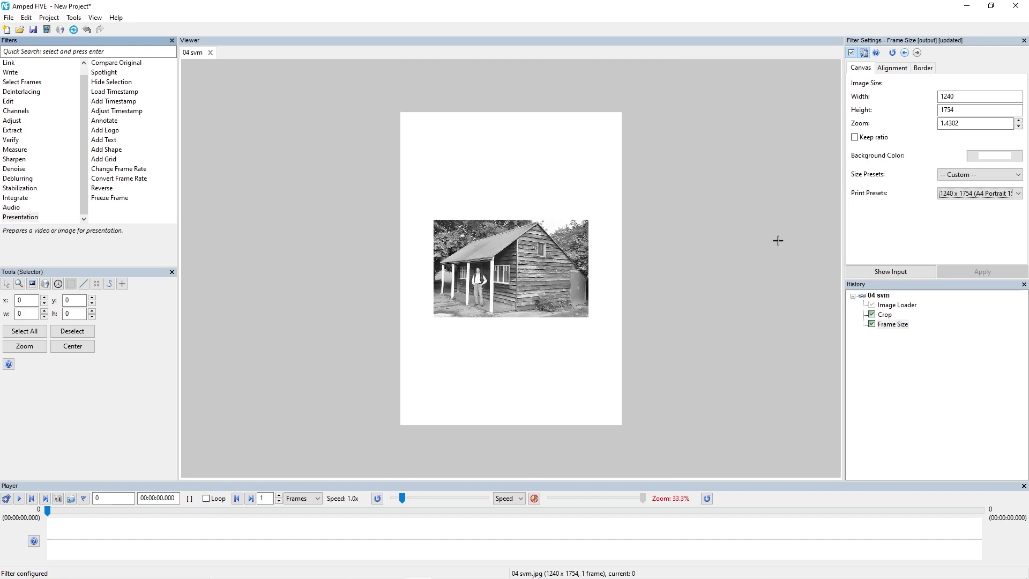
pyautogui.scroll(3, 778, 240)
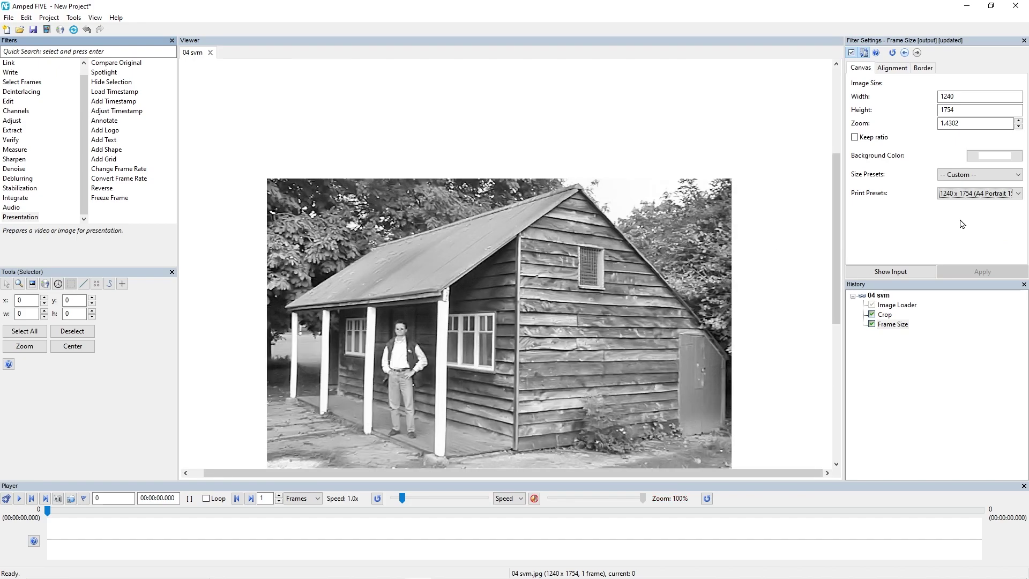
pyautogui.click(999, 194)
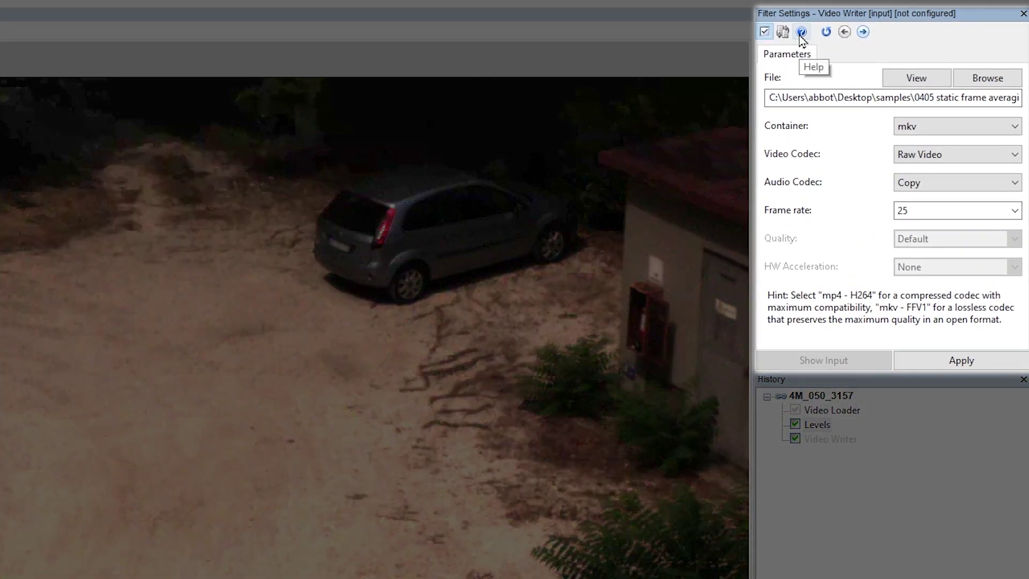
# - Examine the container, video codec and audio codec options offered by the Video Writer on the 4M_050_3157 chain
pyautogui.click(981, 132)
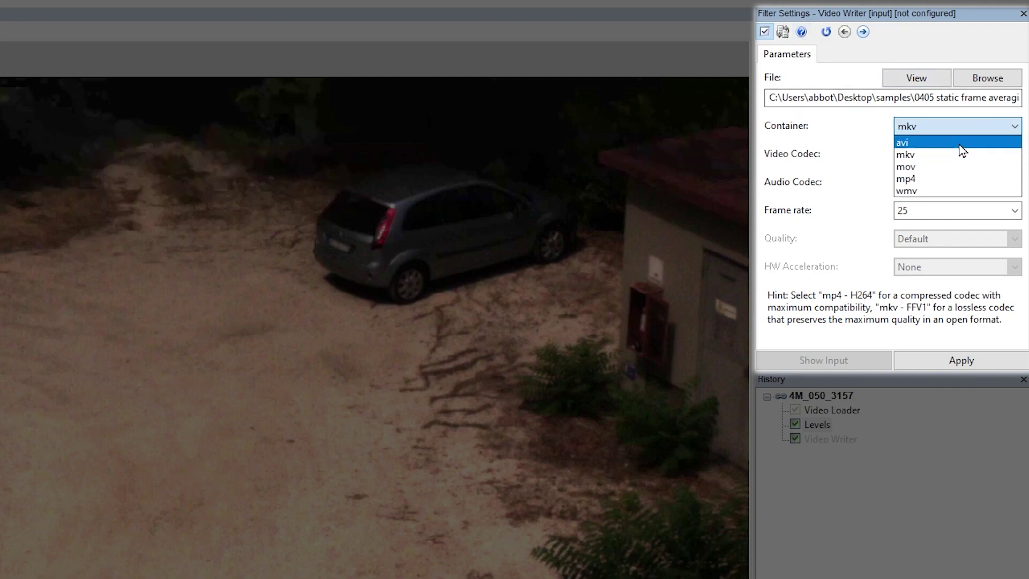
pyautogui.click(942, 124)
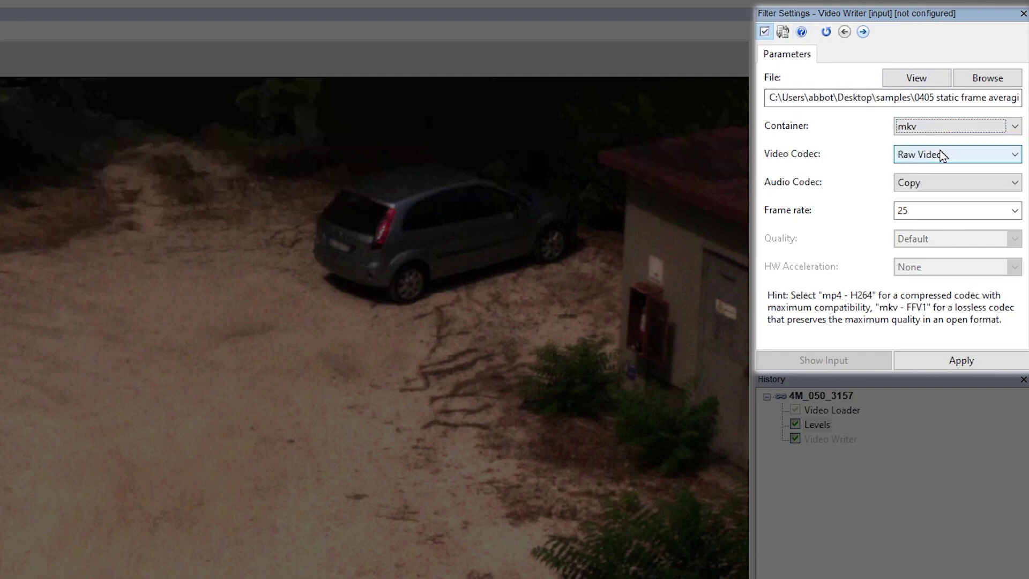
pyautogui.click(948, 156)
pyautogui.click(947, 157)
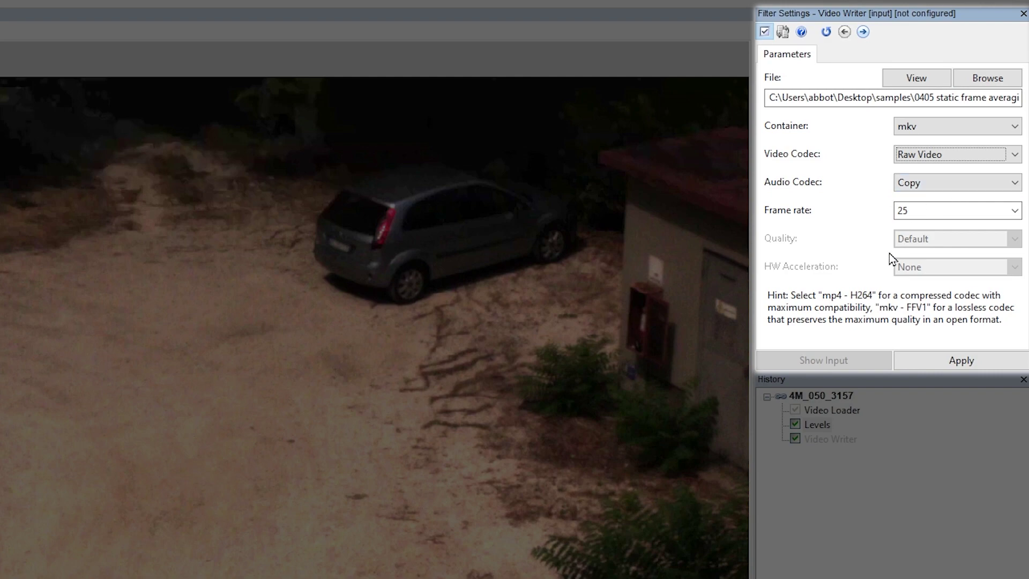
pyautogui.click(930, 185)
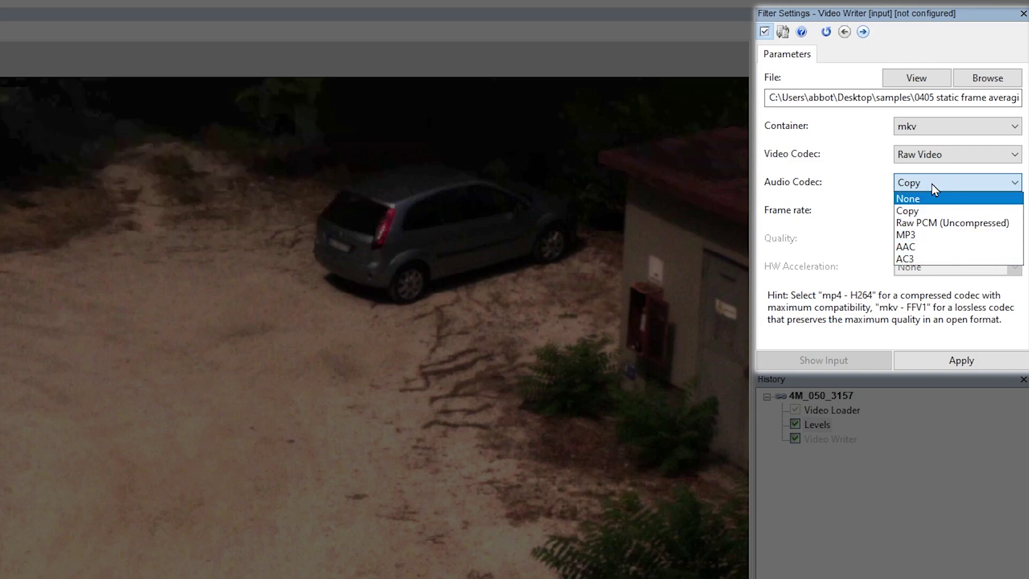
pyautogui.click(930, 182)
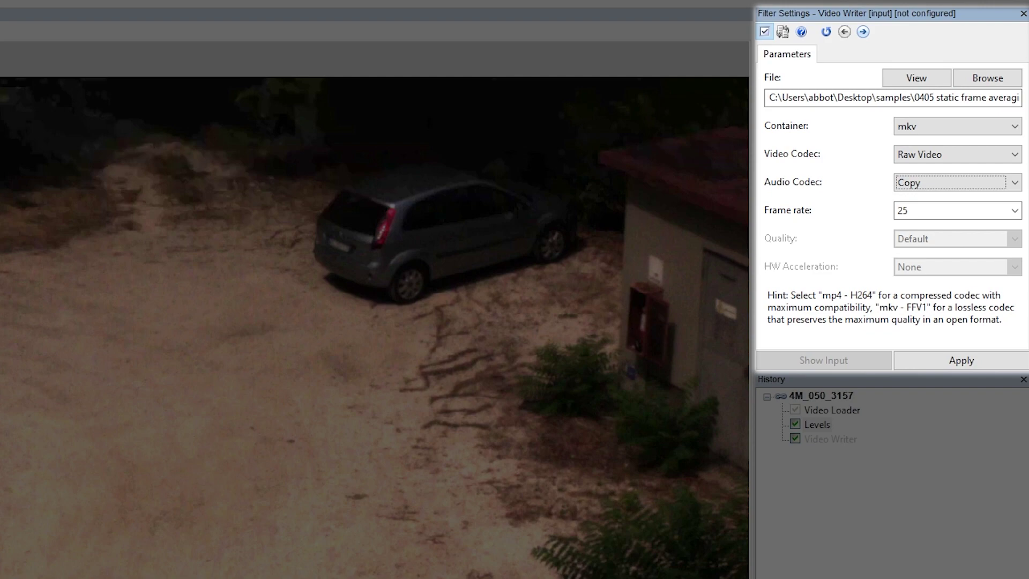
pyautogui.click(958, 164)
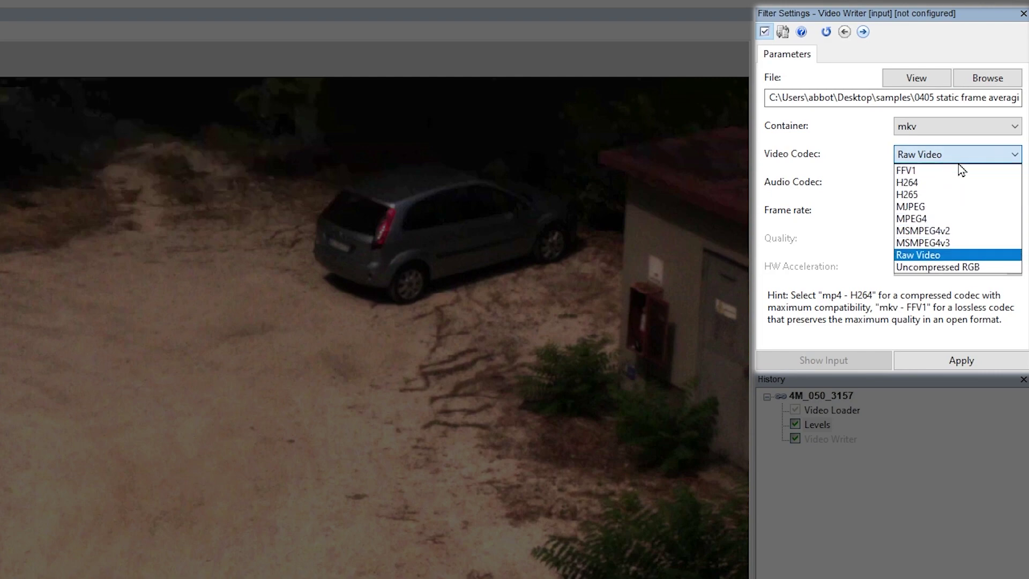